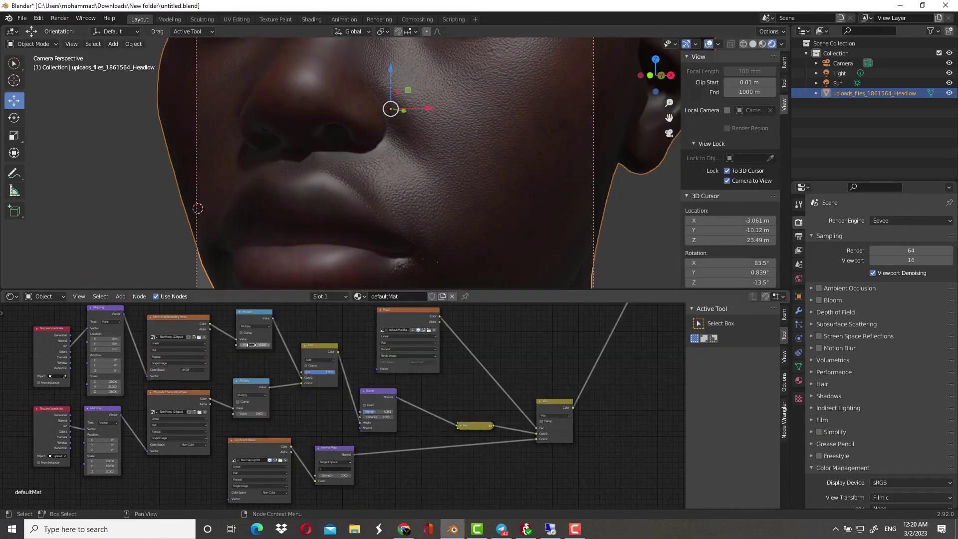
Step: Enlarge the 3D viewport above the shader editor and adjust the upper Multiply node's value for the skin pores
left_click_drag(250, 344, 270, 344)
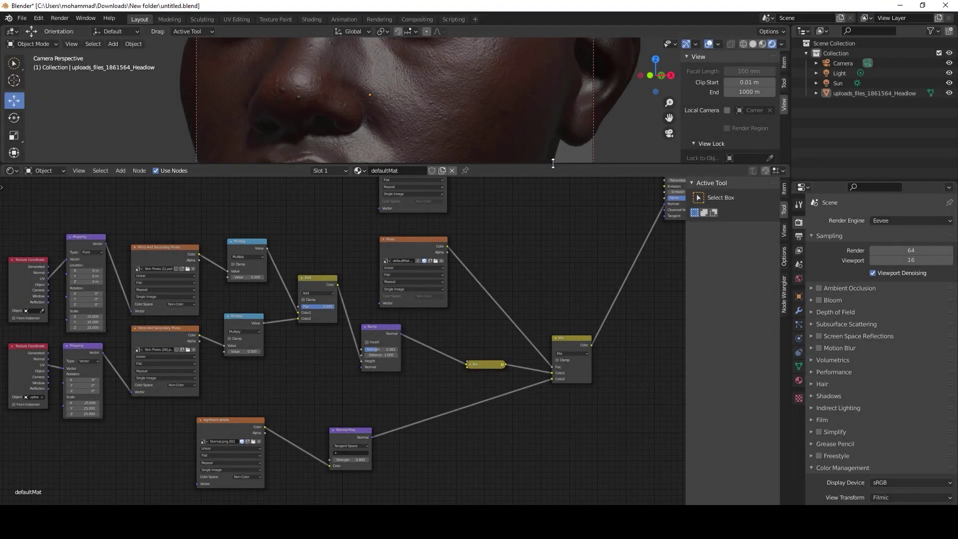
left_click_drag(553, 163, 561, 325)
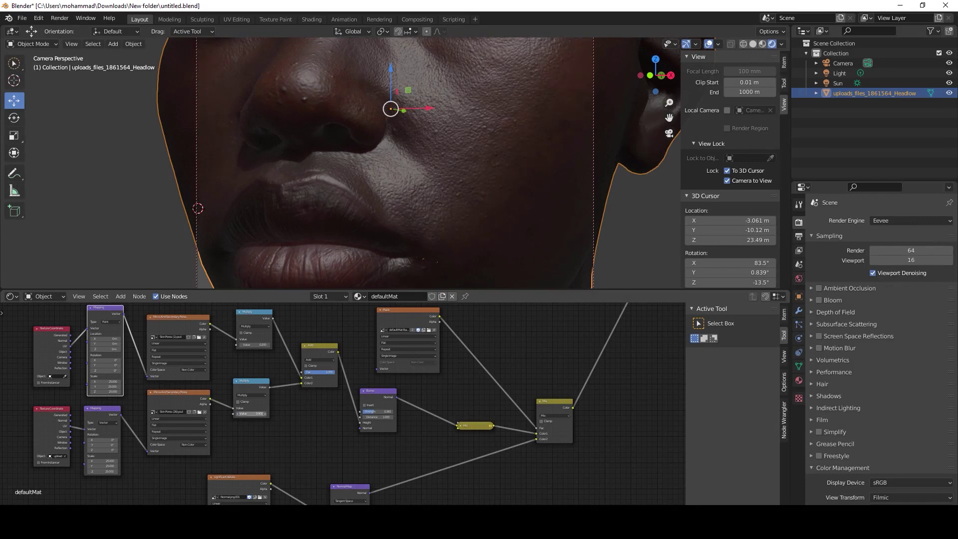
mouse_move(251, 344)
left_mouse_down()
mouse_move(299, 344)
mouse_move(269, 344)
mouse_move(344, 400)
left_mouse_up()
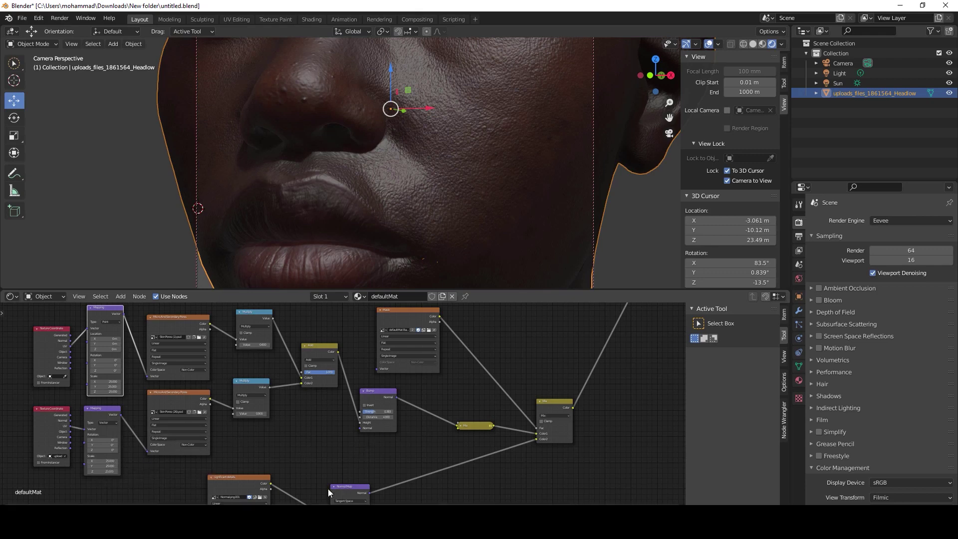
Step: Move the Normal Map node and its image texture node up, closer beneath the pore and Bump nodes
left_click(340, 483)
key("g")
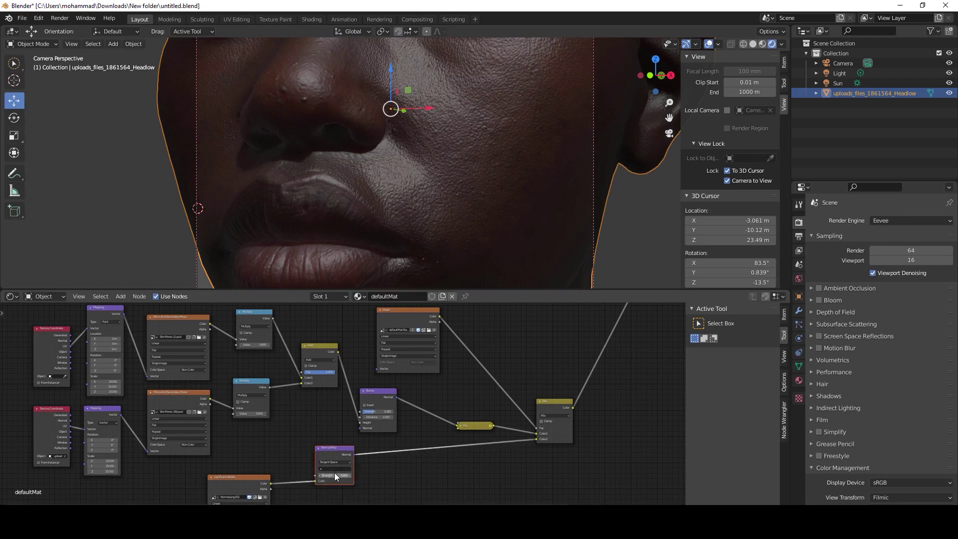
left_click(325, 432)
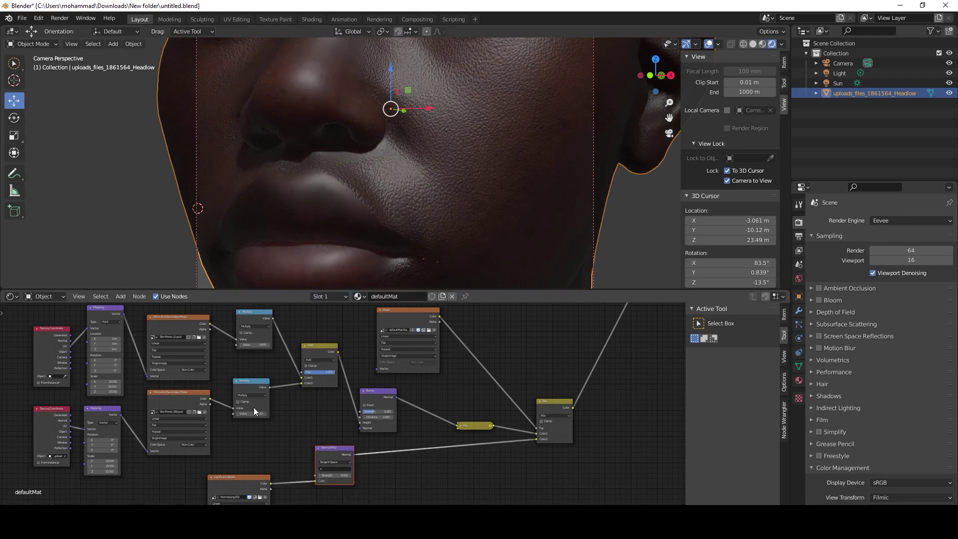
left_click_drag(254, 476, 263, 450)
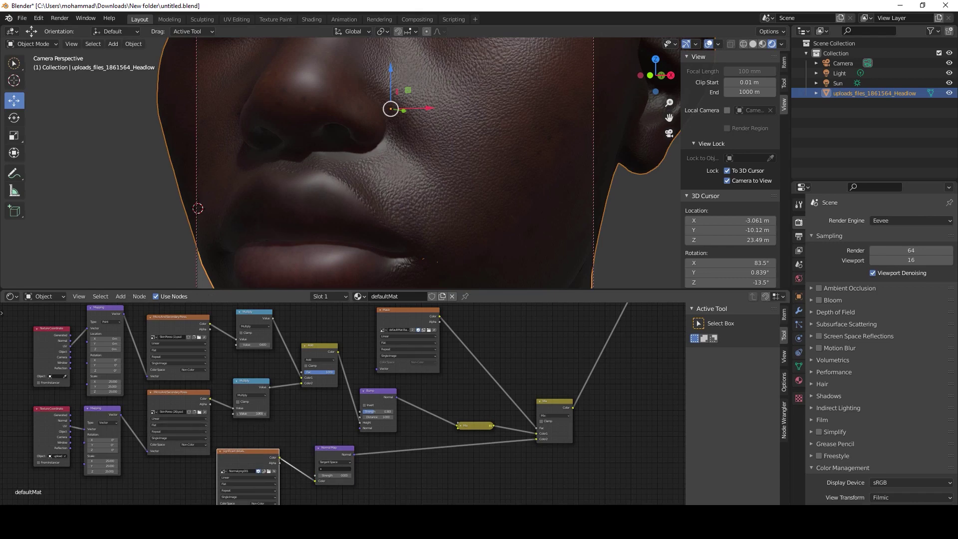
Step: Adjust the pore strengths by setting the upper Multiply node's value to 2.3 and the lower one's to 0
left_click_drag(251, 413, 240, 413)
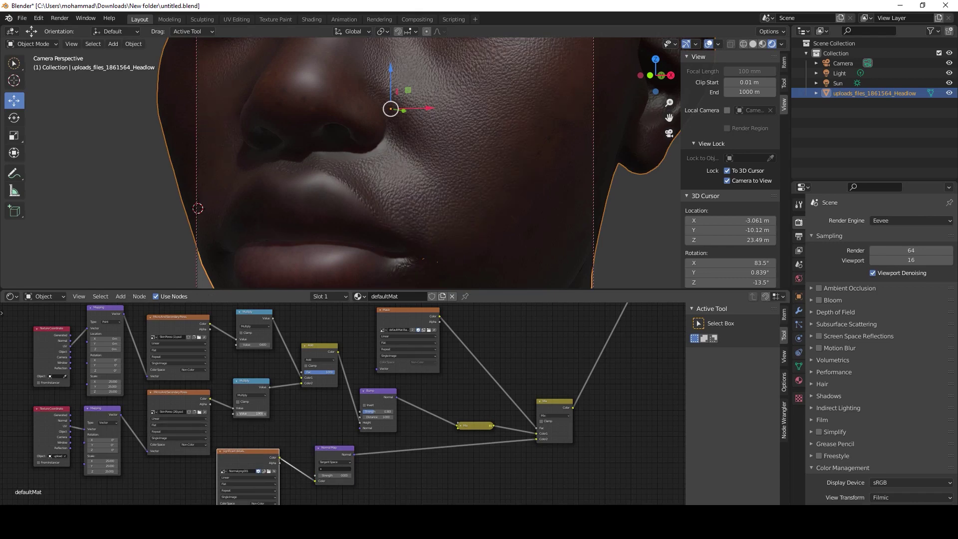
left_click(254, 345)
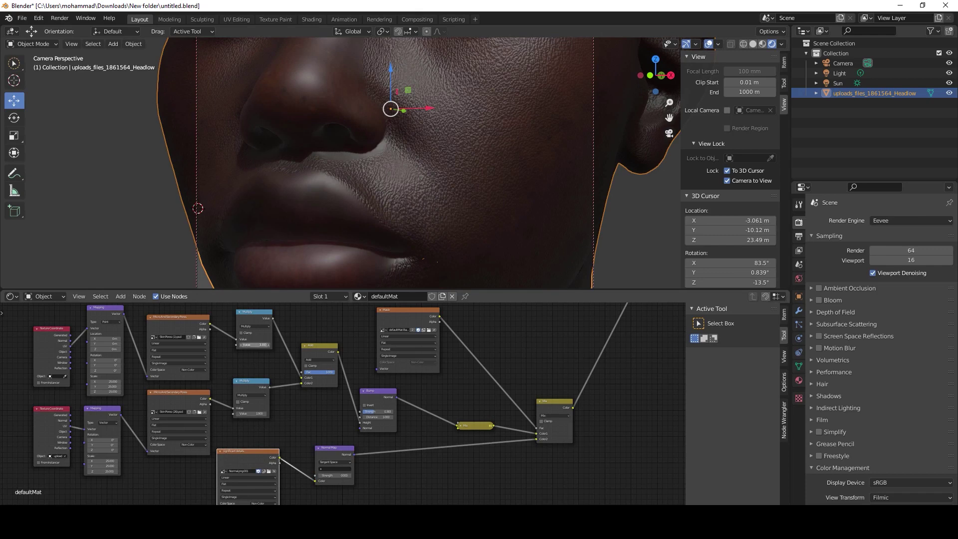
type("2.3")
left_click(249, 413)
type("0")
key("Return")
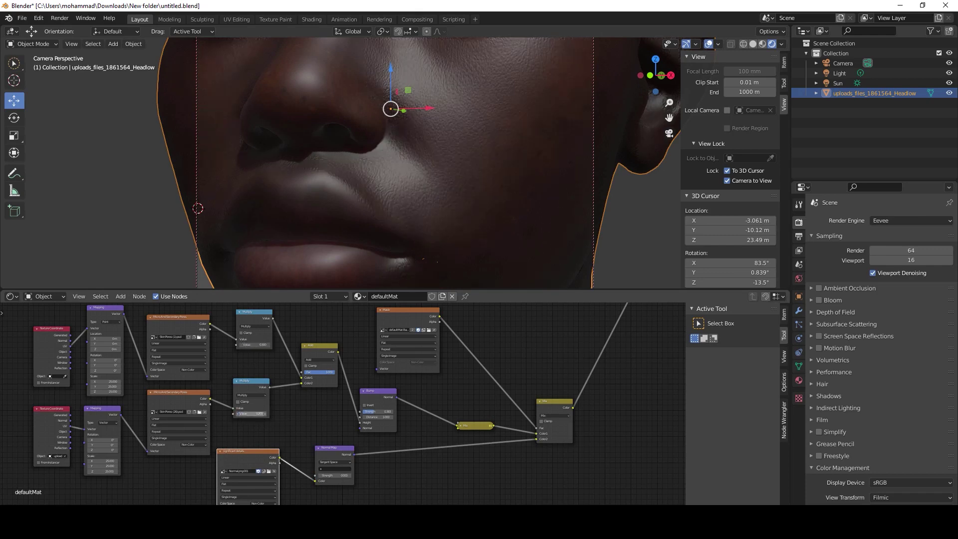
left_click(249, 413)
key("Return")
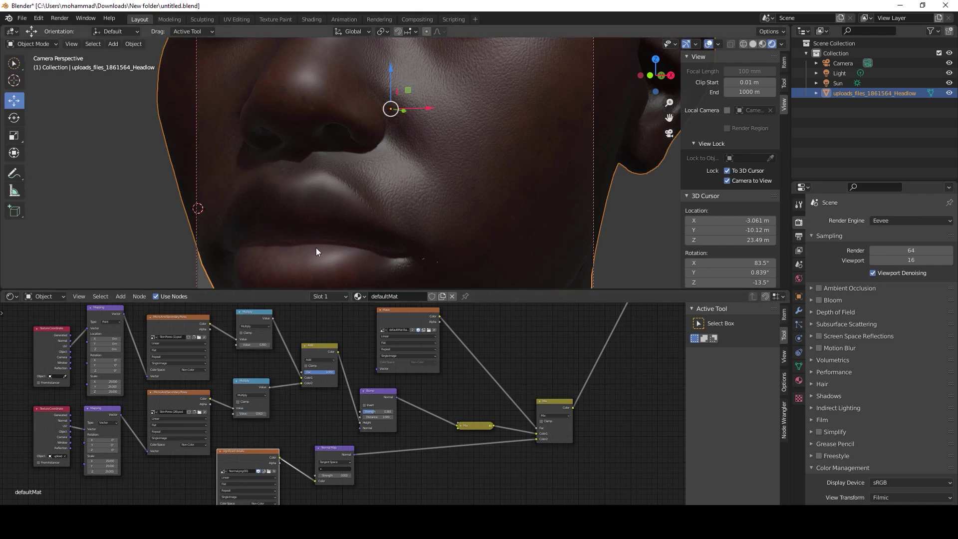
Step: Set the upper Mapping node's X, Y and Z scale to 10
left_click(102, 382)
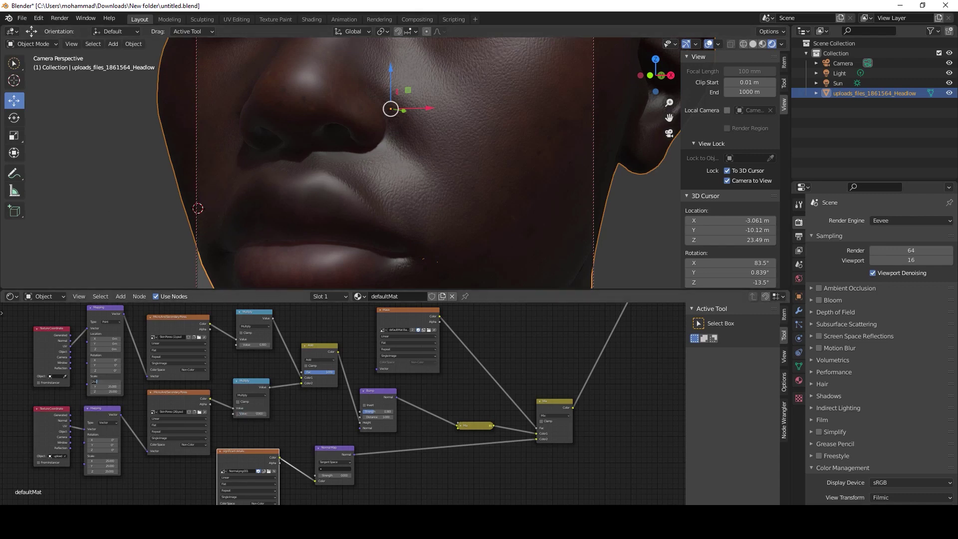
type("10")
key("Tab")
type("10")
key("Tab")
type("10")
key("Tab")
Step: Set the lower Mapping node's X, Y and Z scale to 10
left_click(102, 460)
type("10")
key("Tab")
type("10")
key("Tab")
type("10")
key("Return")
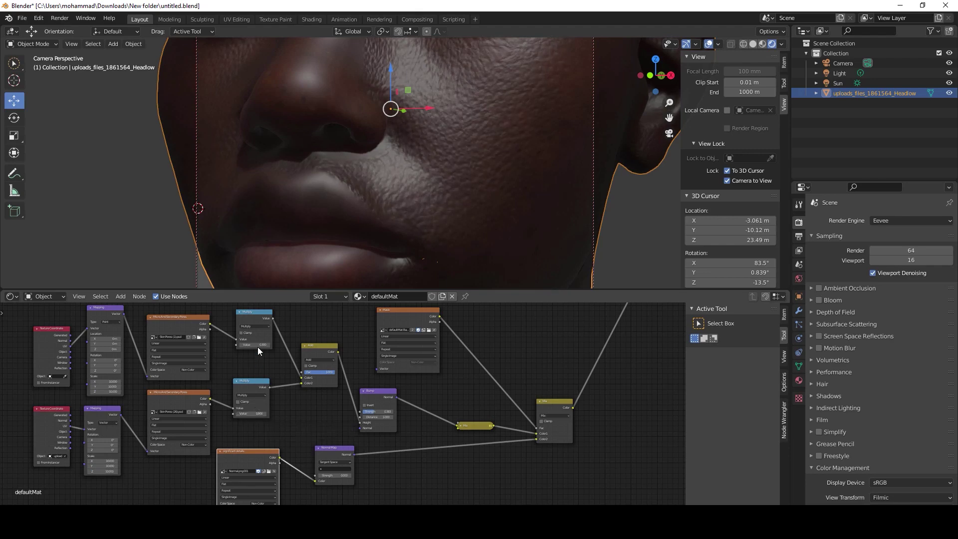
Step: Lower the upper Multiply node's value and raise the Normal Map node's strength
left_click_drag(254, 344, 245, 345)
left_click_drag(321, 478, 361, 477)
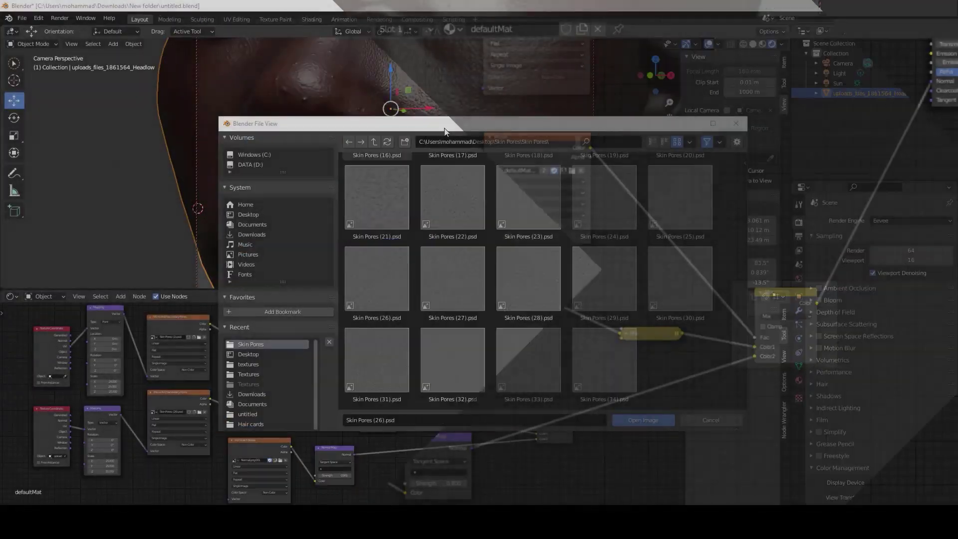
Step: Look through the Skin Pores folder and load Skin Pores (26).psd into the lower pore texture node
scroll(469, 231, "up", 2)
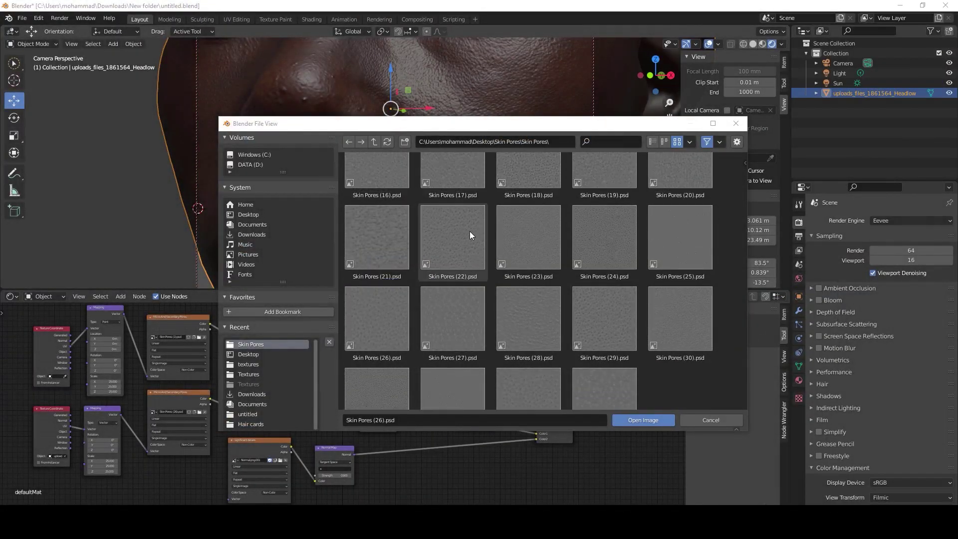
scroll(468, 231, "up", 2)
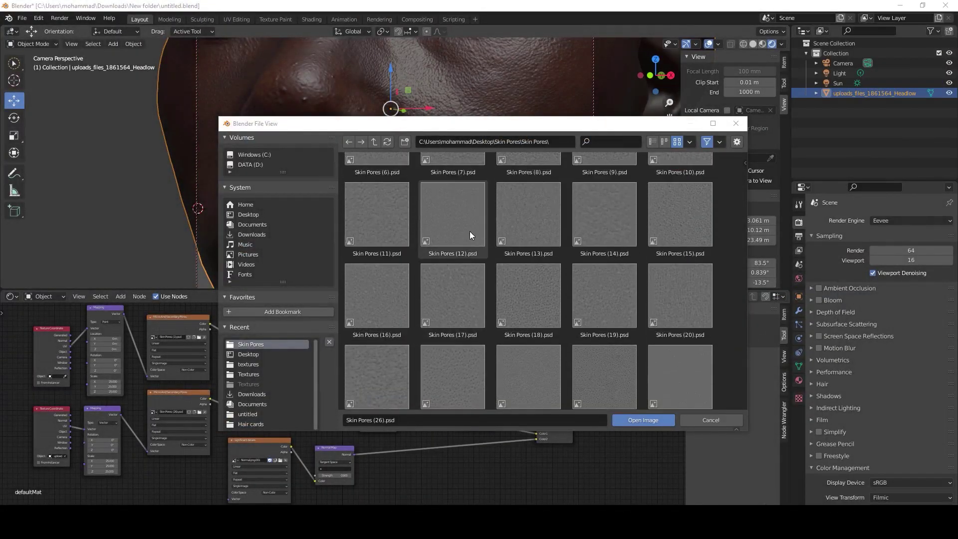
scroll(469, 231, "up", 2)
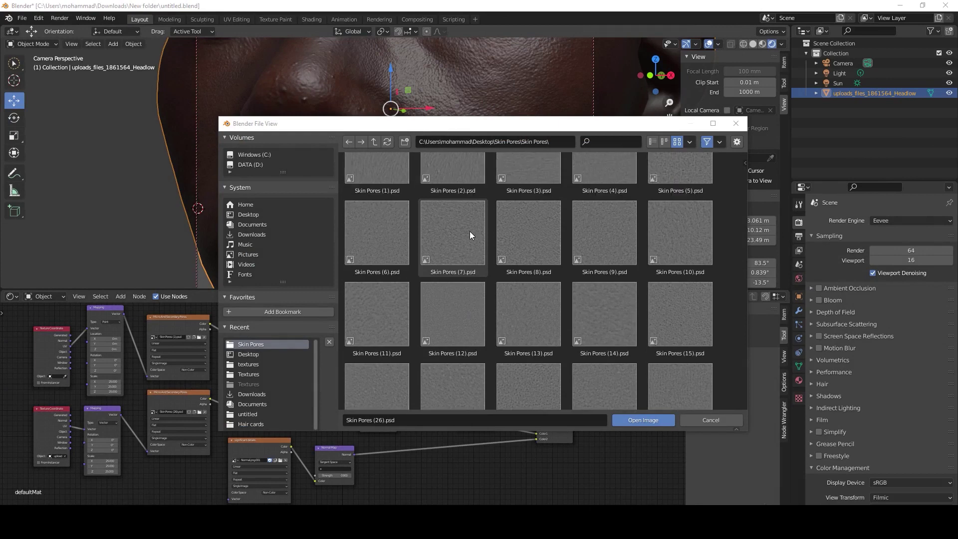
scroll(469, 231, "down", 5)
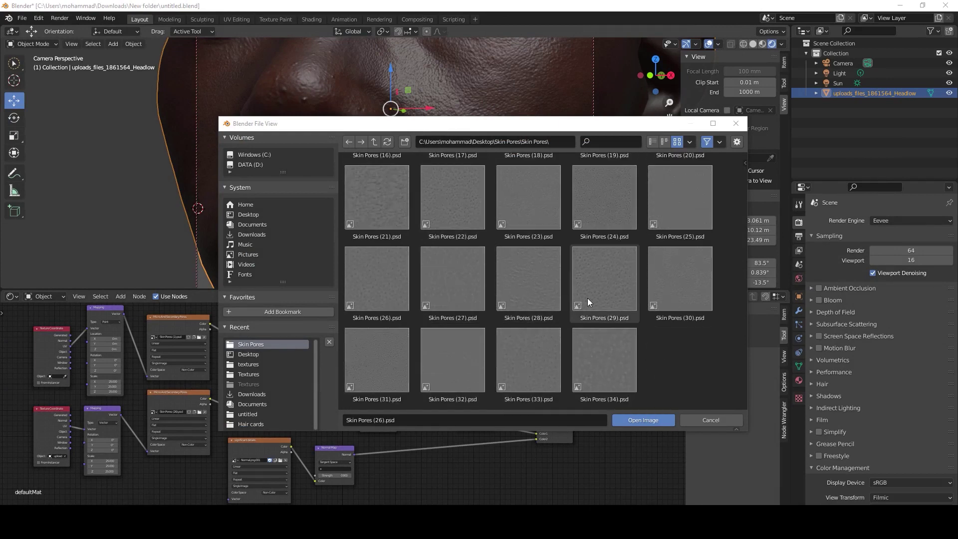
double_click(390, 284)
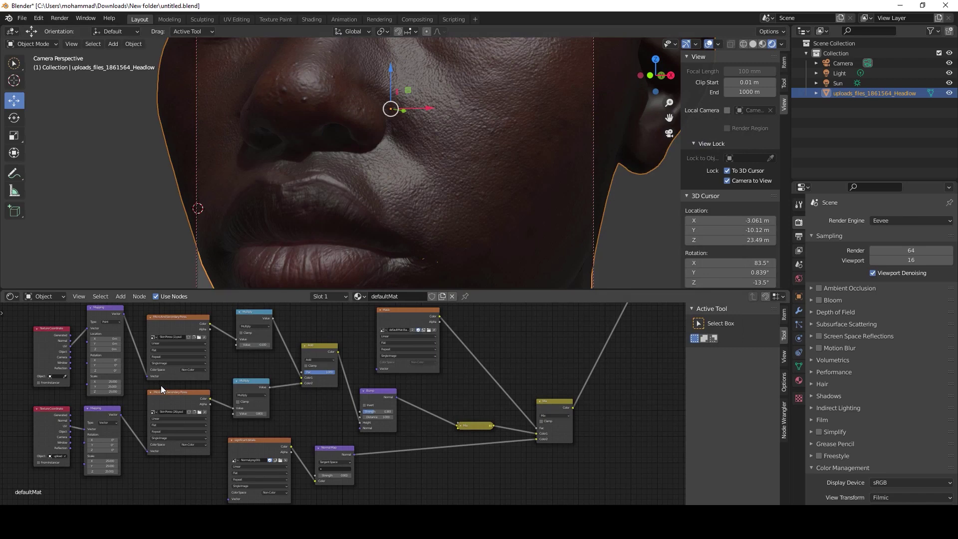
left_click(199, 412)
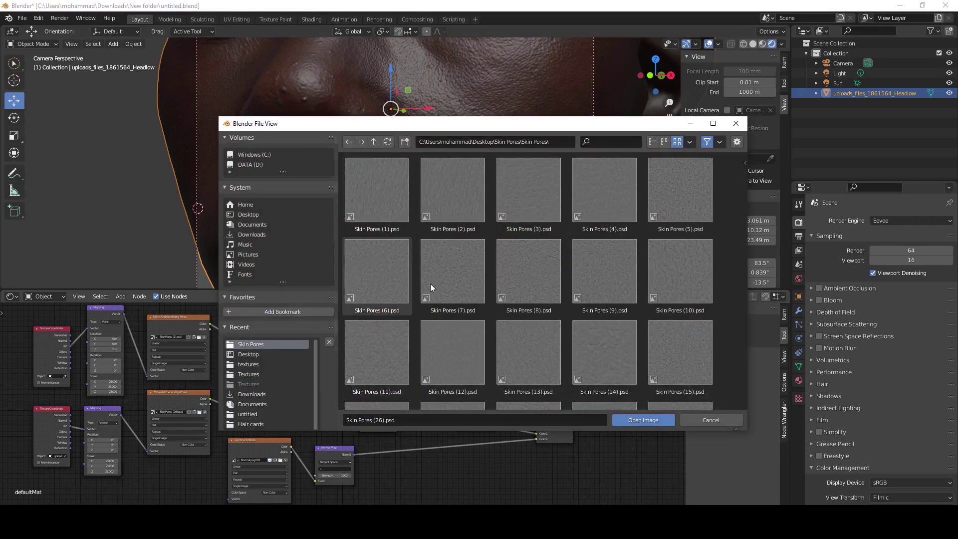
scroll(471, 268, "down", 6)
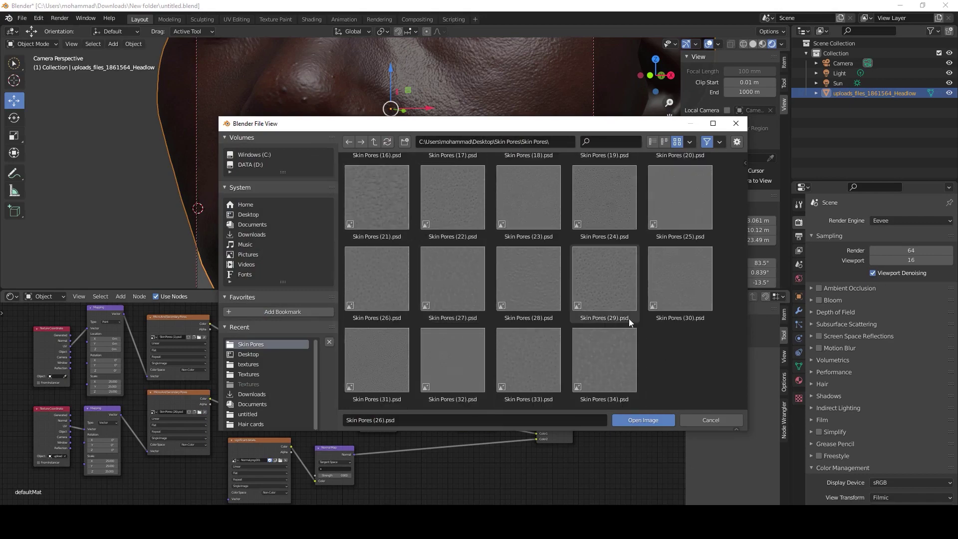
left_click(697, 418)
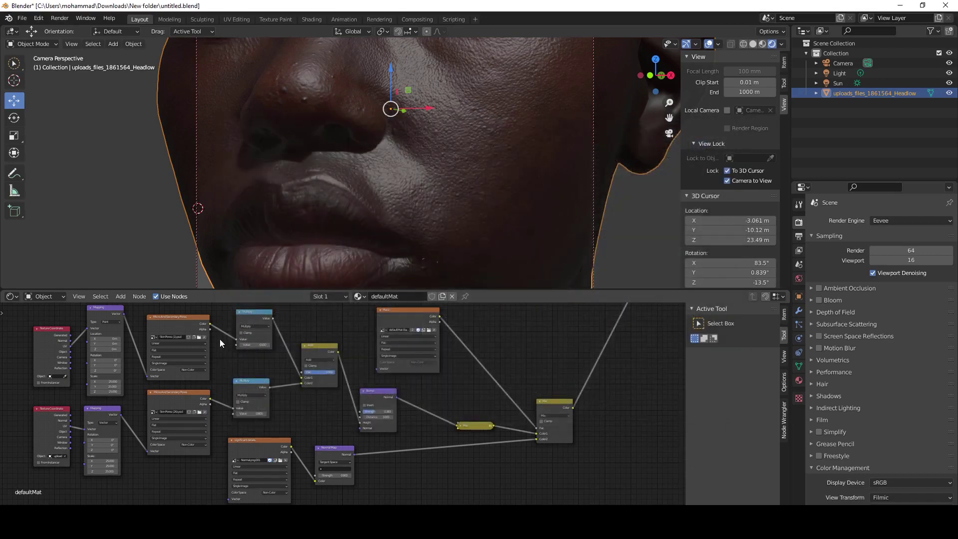
Step: Load Skin Pores (7).psd into the upper pore texture node and set its color space to Non-Color
left_click(199, 337)
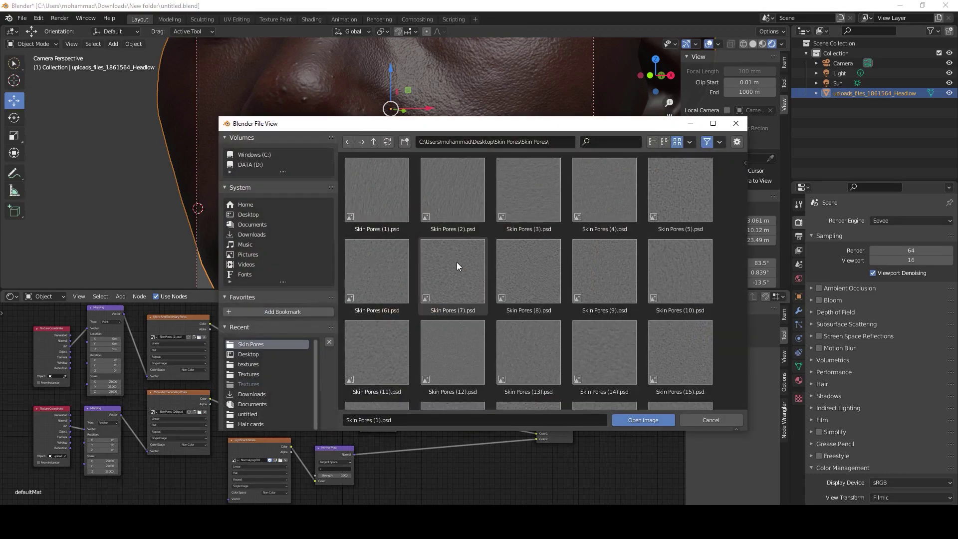
double_click(457, 262)
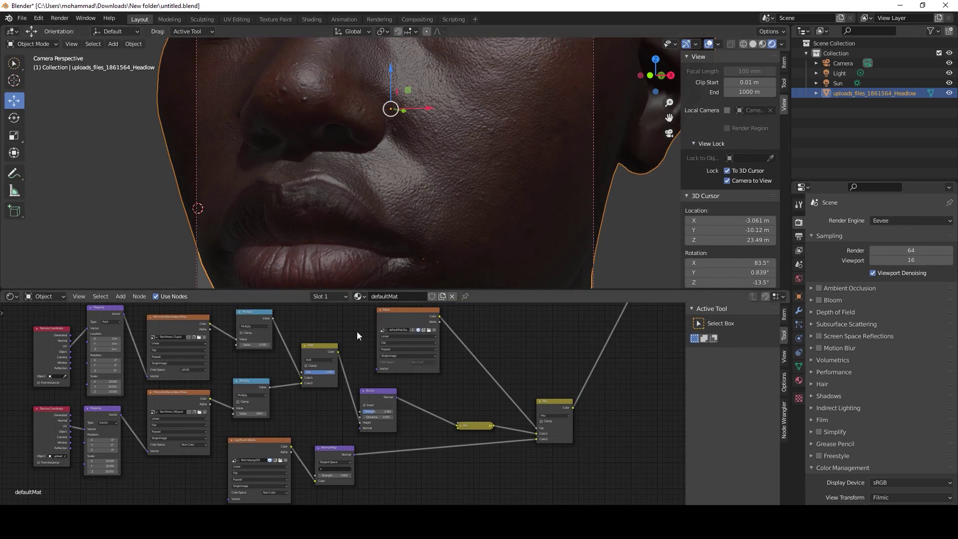
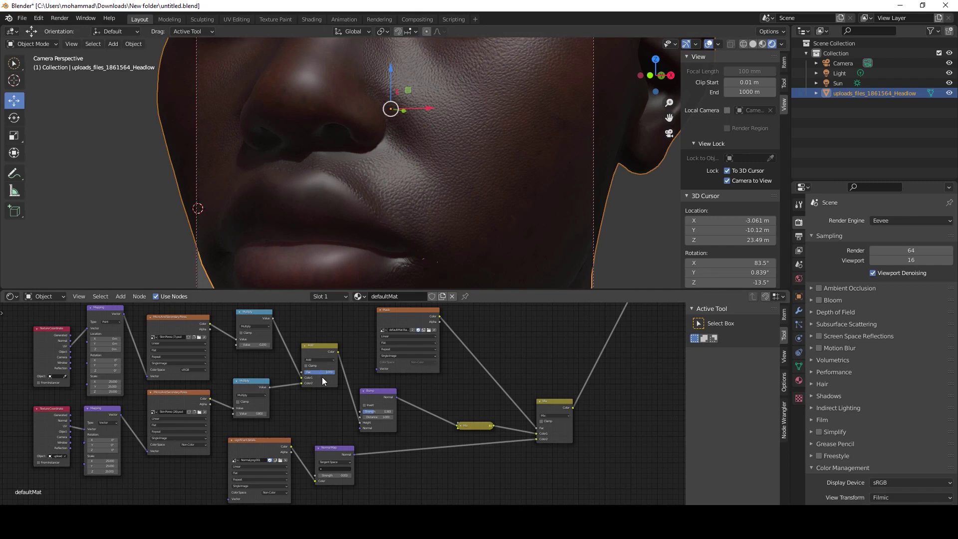
left_click(193, 368)
Step: Disconnect the upper Multiply node from the Add node and load Skin Pores (19).psd into the lower pore texture node
left_click_drag(301, 378, 288, 366)
left_click(199, 412)
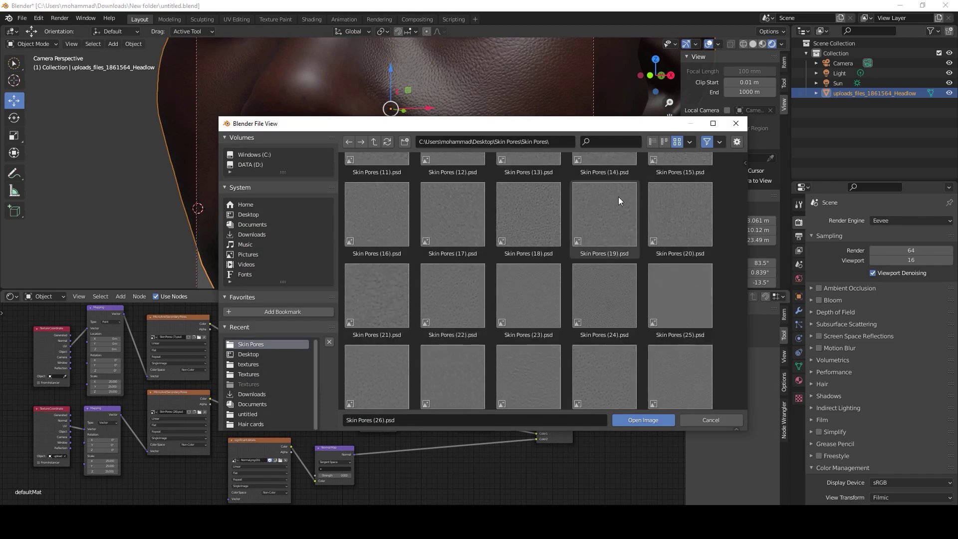
double_click(616, 202)
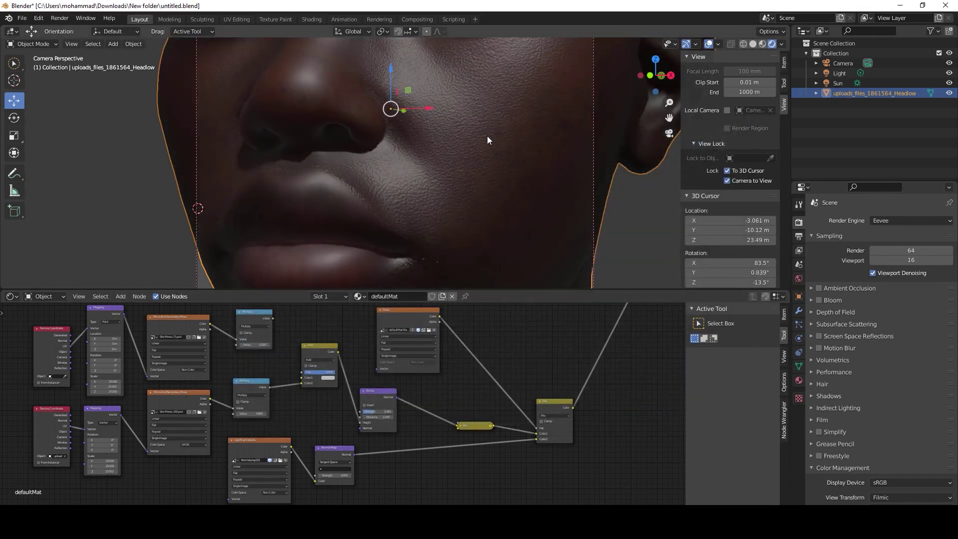
Step: Replace the lower pore texture node's image with another one from the Skin Pores folder
left_click(199, 412)
scroll(626, 289, "down", 5)
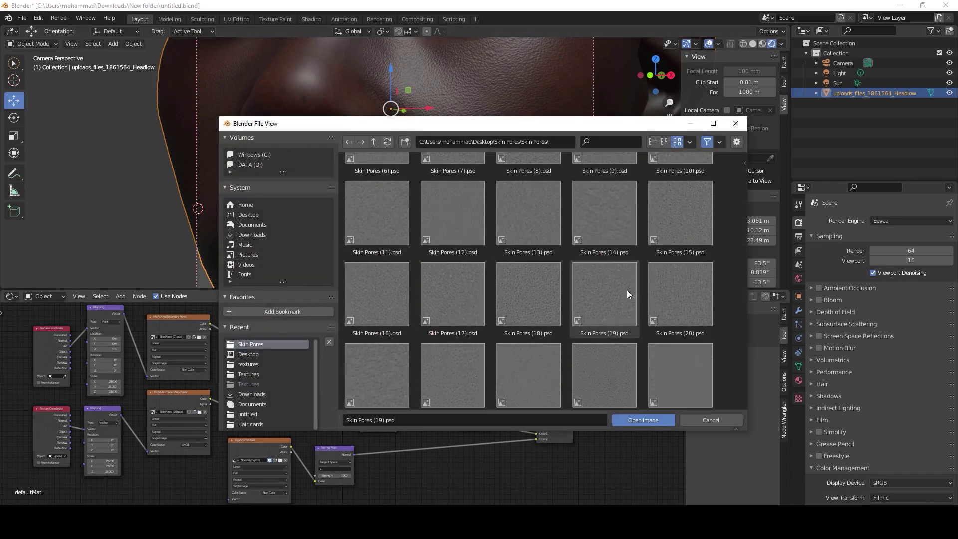
left_click(609, 285)
double_click(610, 285)
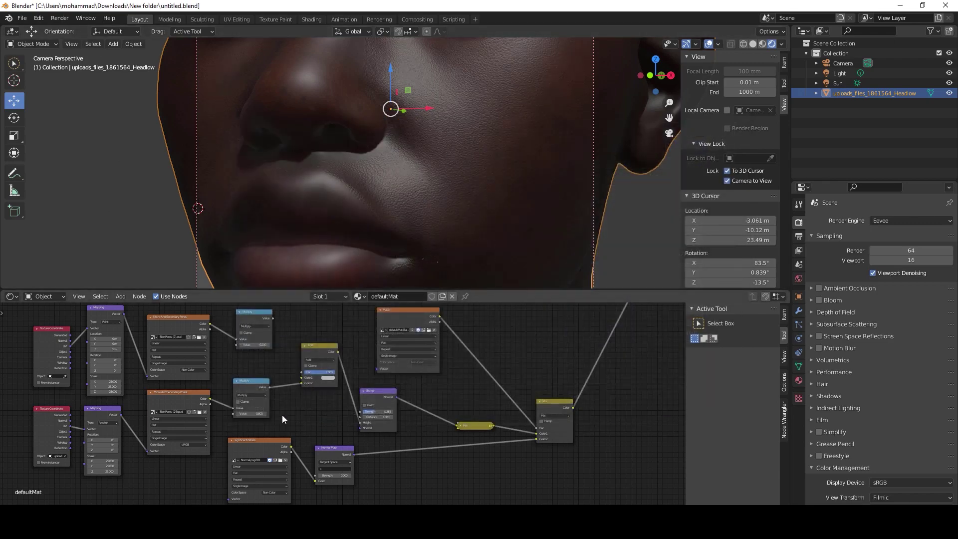
Step: Set the lower Mapping node's scale to 25 in X, 25 in Y and 15 in Z
left_click(116, 461)
key("BackSpace")
type("25")
key("Return")
left_click(116, 466)
key("BackSpace")
type("25")
key("Return")
left_click(102, 471)
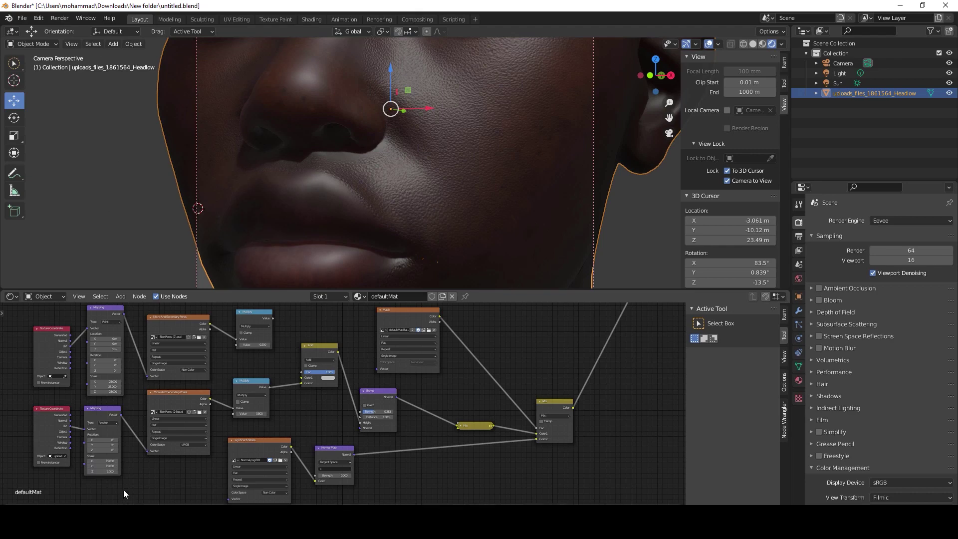
left_click(110, 473)
key("BackSpace")
type("15")
key("Return")
Step: Set the lower pore texture's color space to Non-Color and reconnect the upper Multiply node to the Add node's Color1
left_click(188, 444)
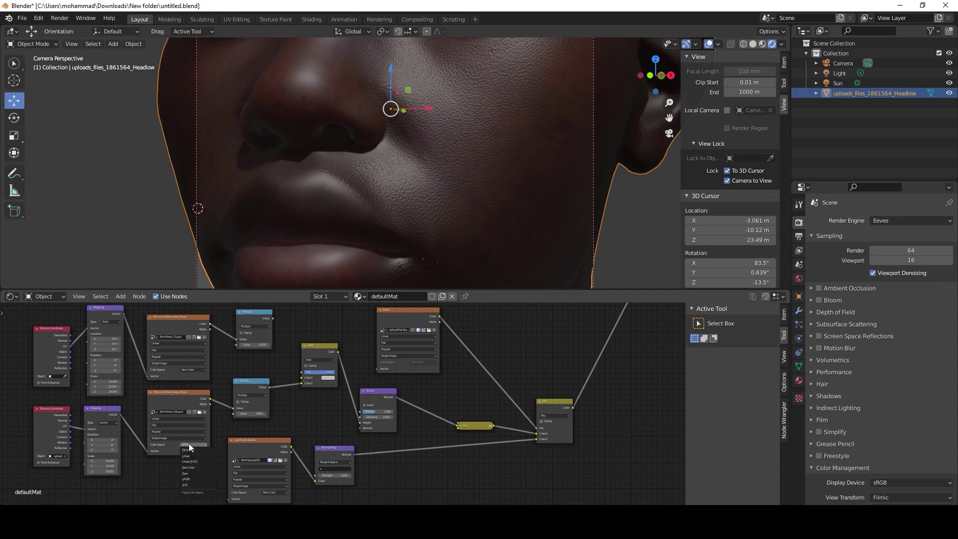
left_click(205, 467)
left_click_drag(274, 318, 302, 377)
Step: Load Skin Pores (12).psd into the upper pore texture node
left_click(200, 337)
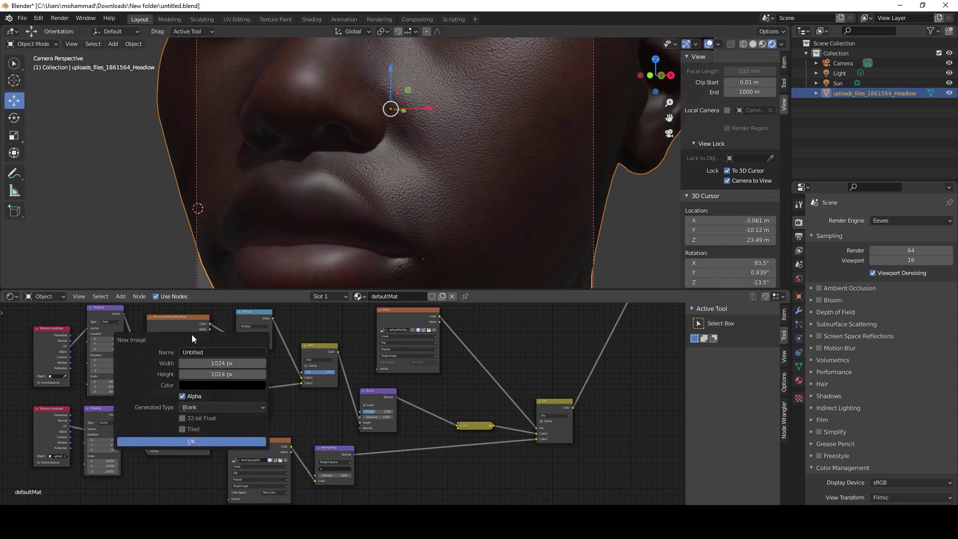
left_click(280, 407)
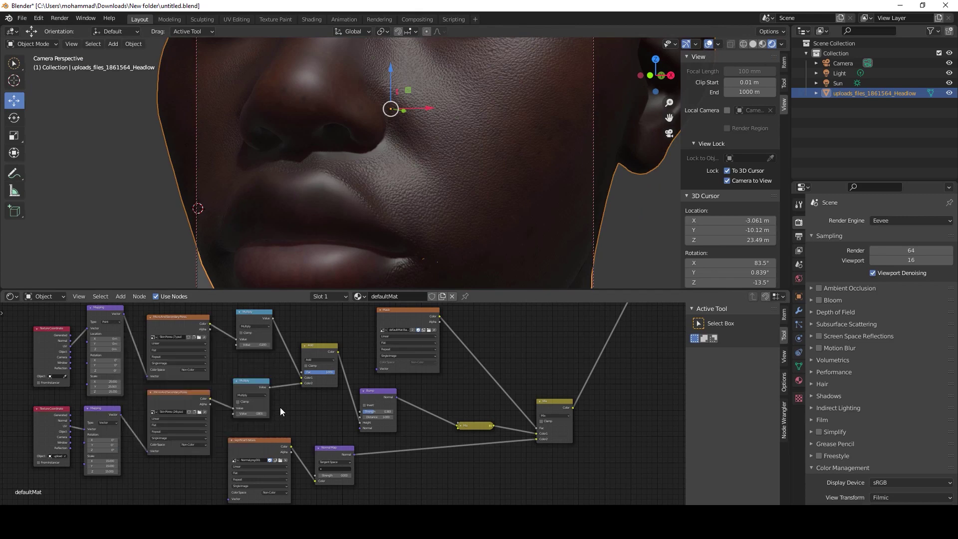
left_click(199, 337)
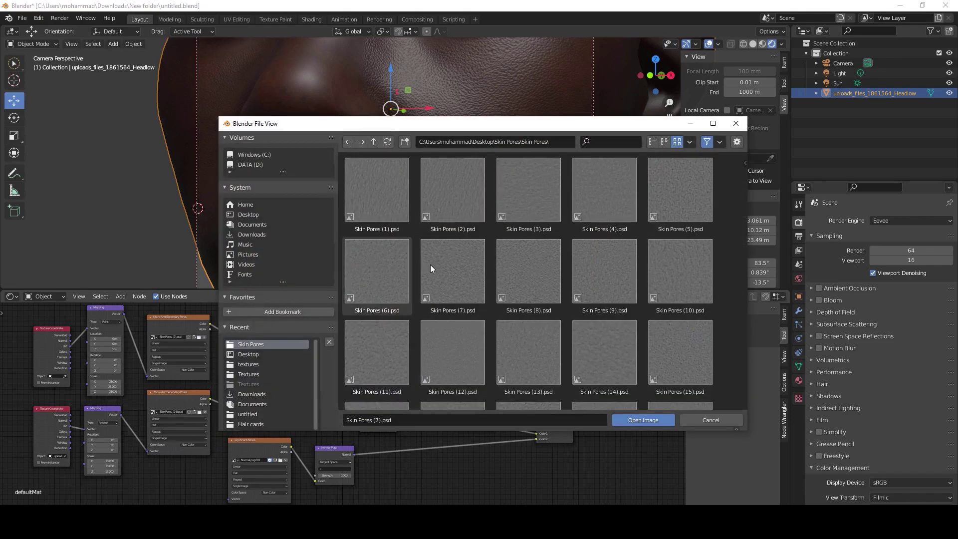
scroll(441, 259, "down", 1)
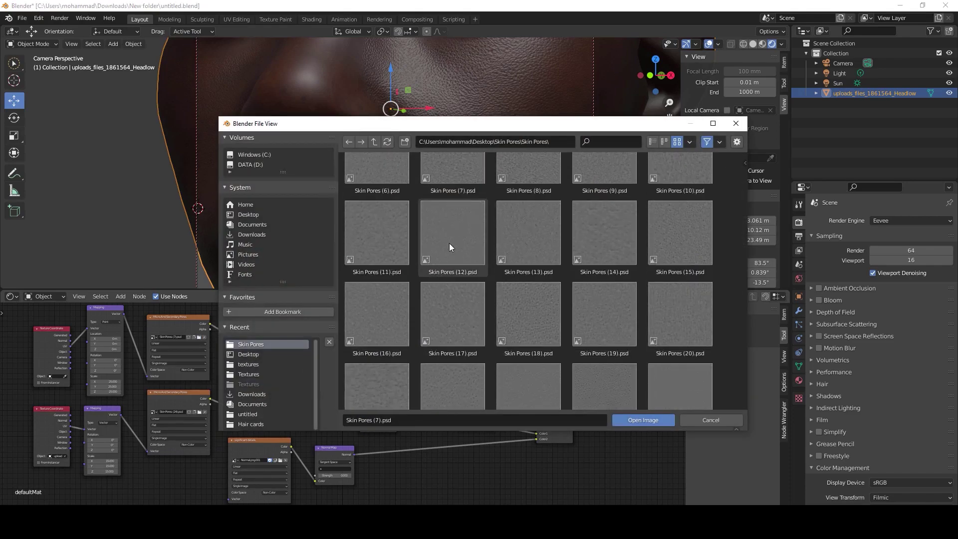
double_click(451, 241)
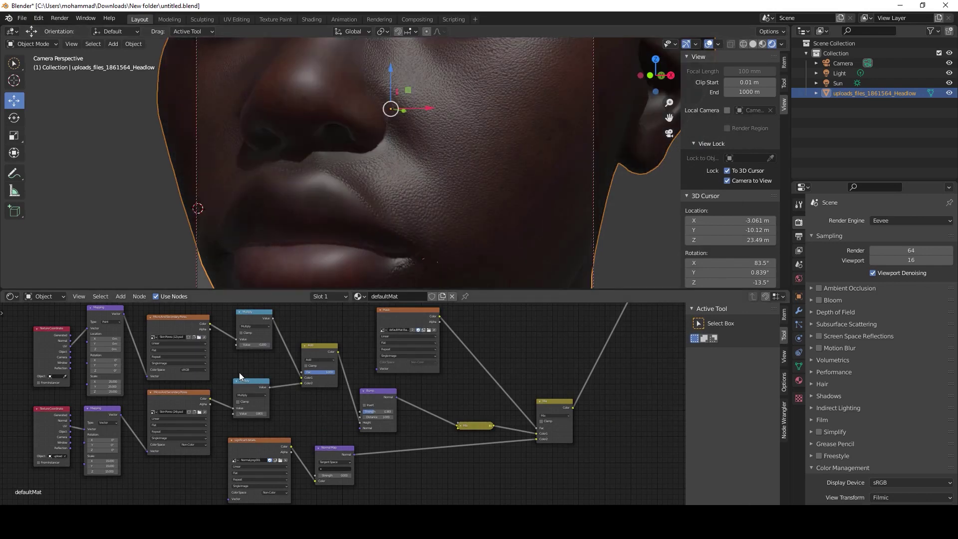
Step: Unplug the lower pore texture from its Multiply node to examine the upper texture's pores alone, and plug it back in
left_click_drag(250, 345, 231, 344)
left_click_drag(233, 407, 223, 409)
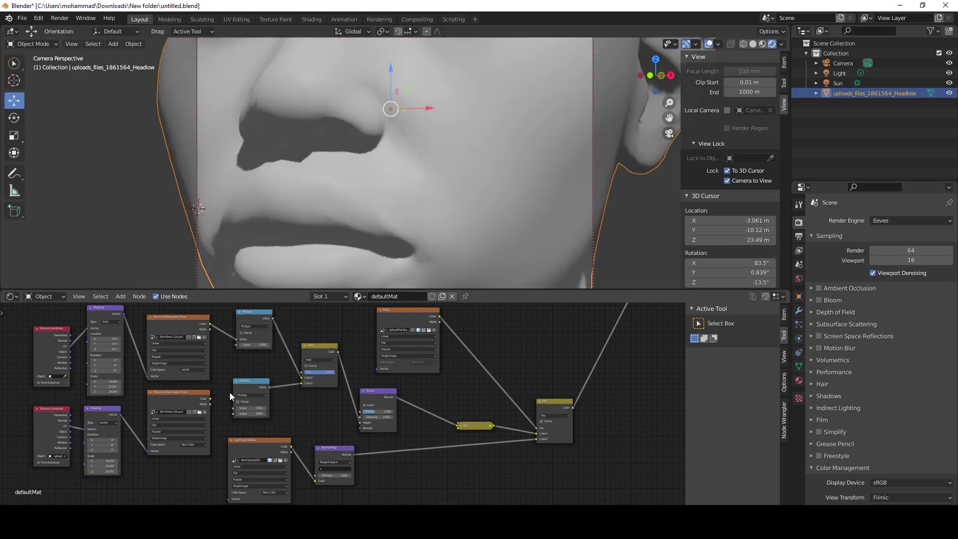
scroll(448, 123, "up", 1)
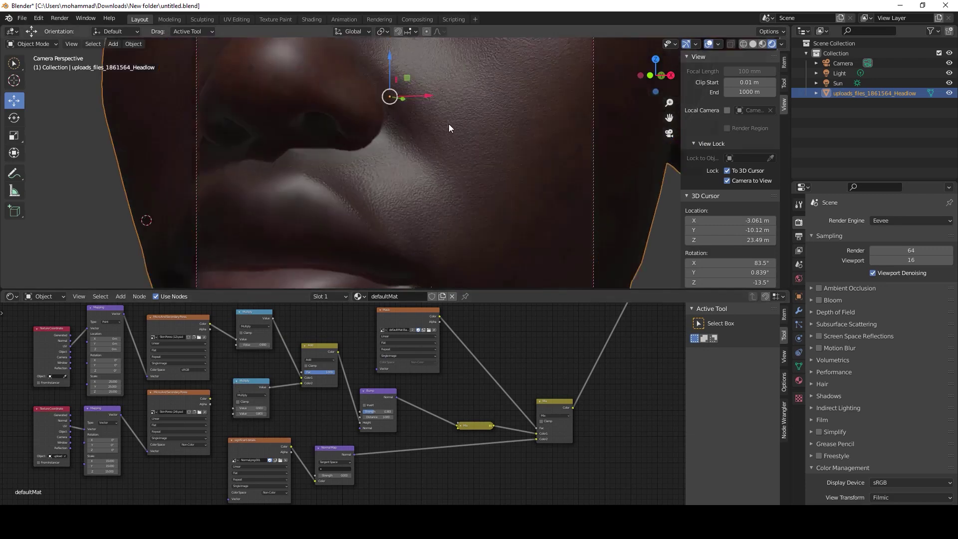
scroll(448, 124, "up", 1)
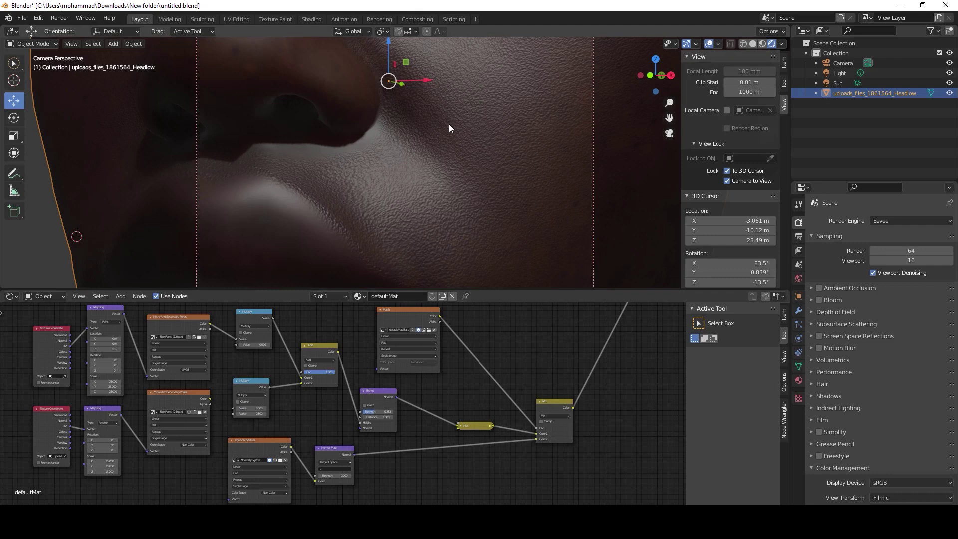
scroll(448, 124, "down", 3)
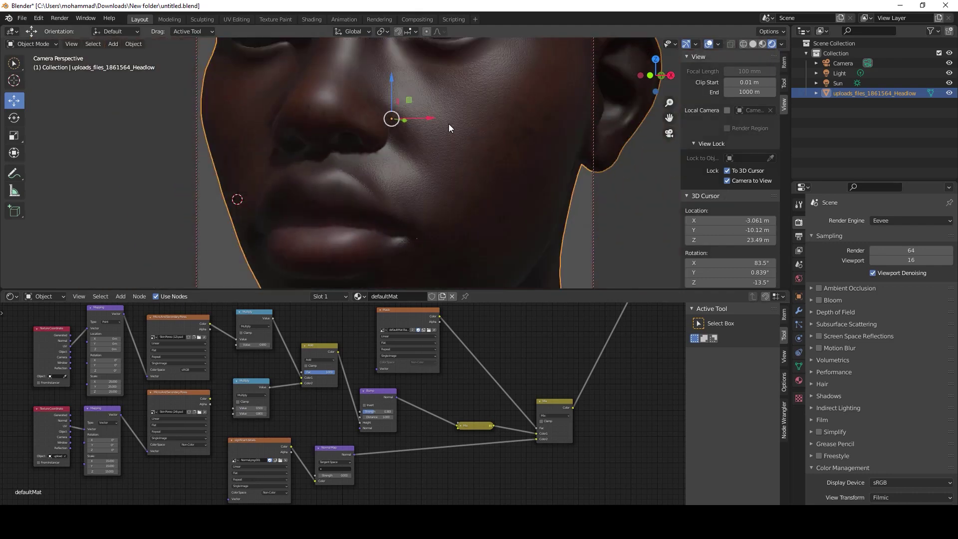
scroll(449, 125, "up", 1)
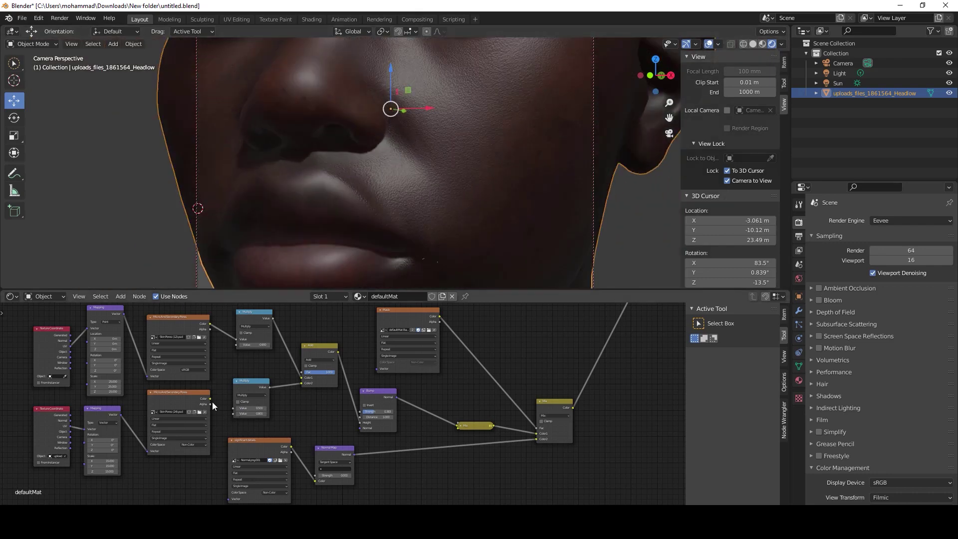
left_click(238, 409)
Step: Set the upper pore texture's color space to Non-Color and adjust the Normal Map node's strength
left_click(192, 371)
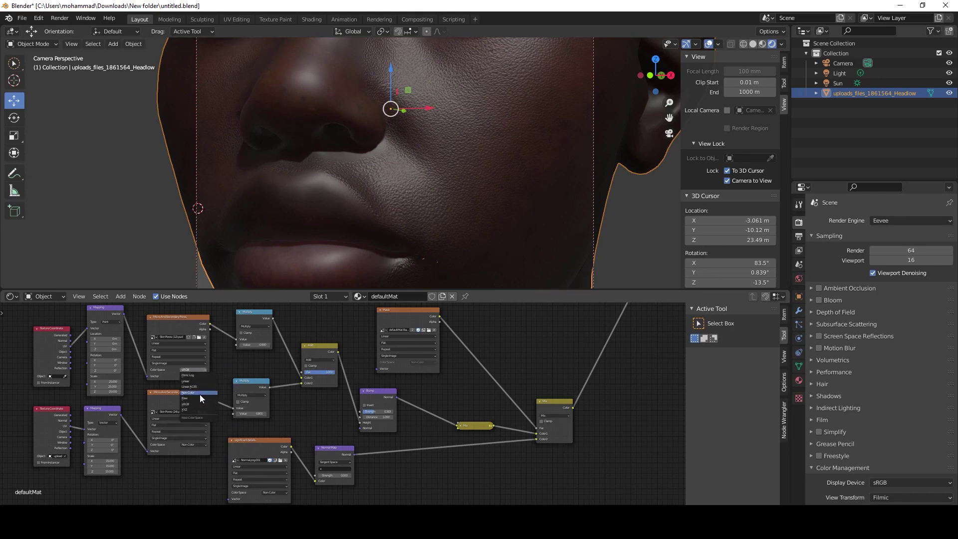
left_click(200, 394)
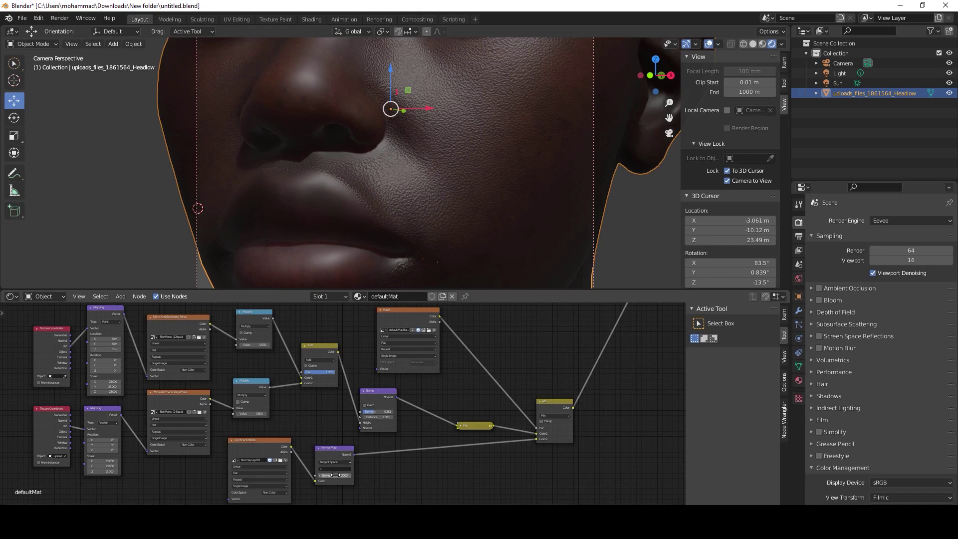
mouse_move(332, 475)
left_mouse_down()
mouse_move(314, 475)
mouse_move(325, 475)
left_mouse_up()
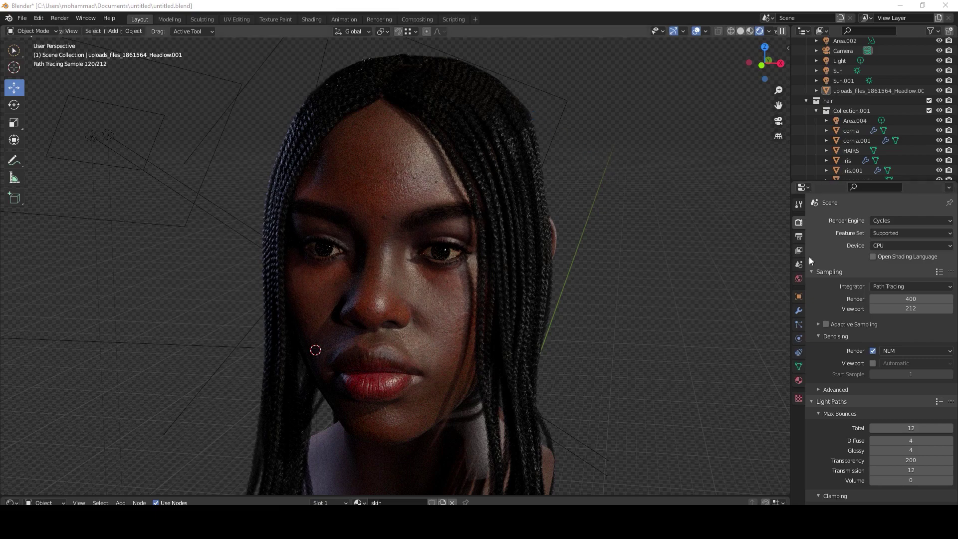
Step: Review the braided-hair character scene's Cycles render settings, from sampling and light paths through film to performance tiles
scroll(838, 259, "down", 3)
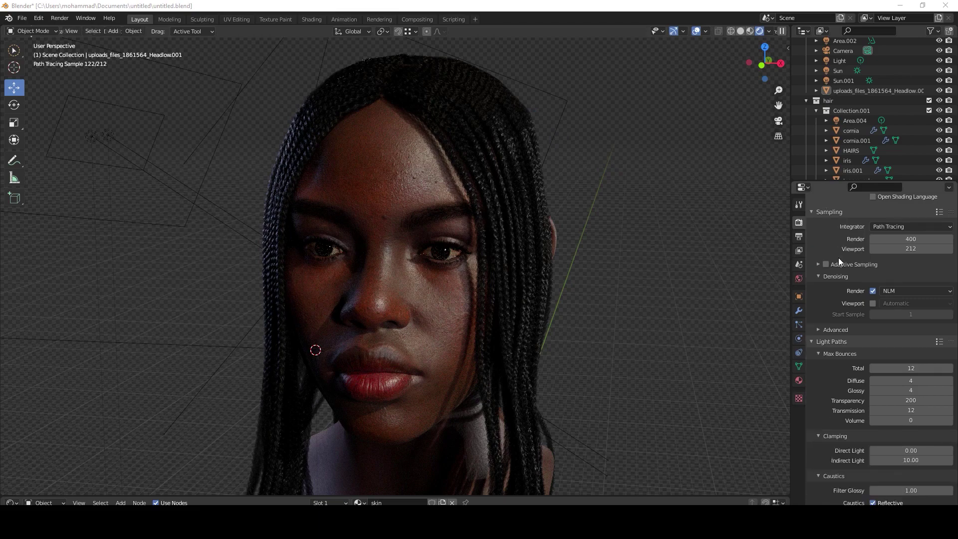
scroll(838, 257, "down", 5)
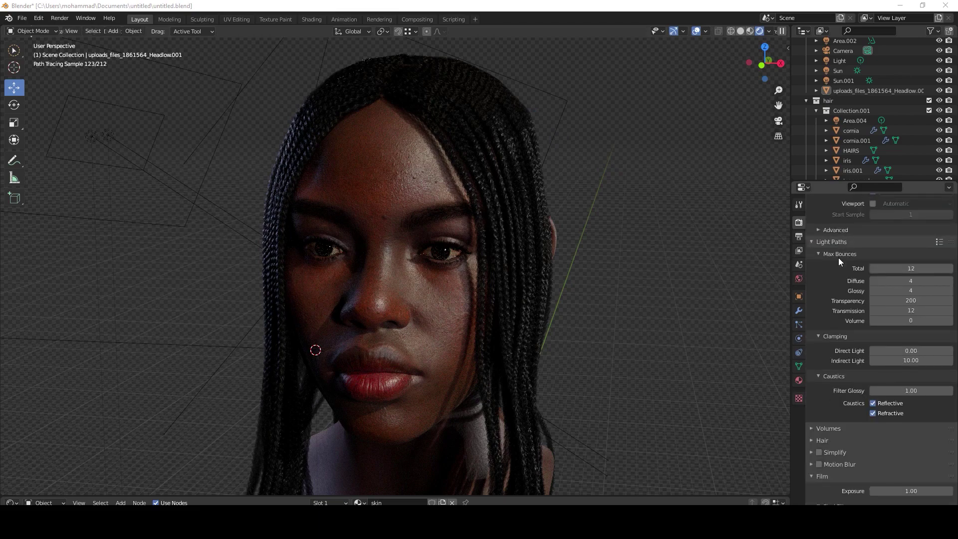
scroll(838, 257, "down", 9)
scroll(837, 258, "down", 6)
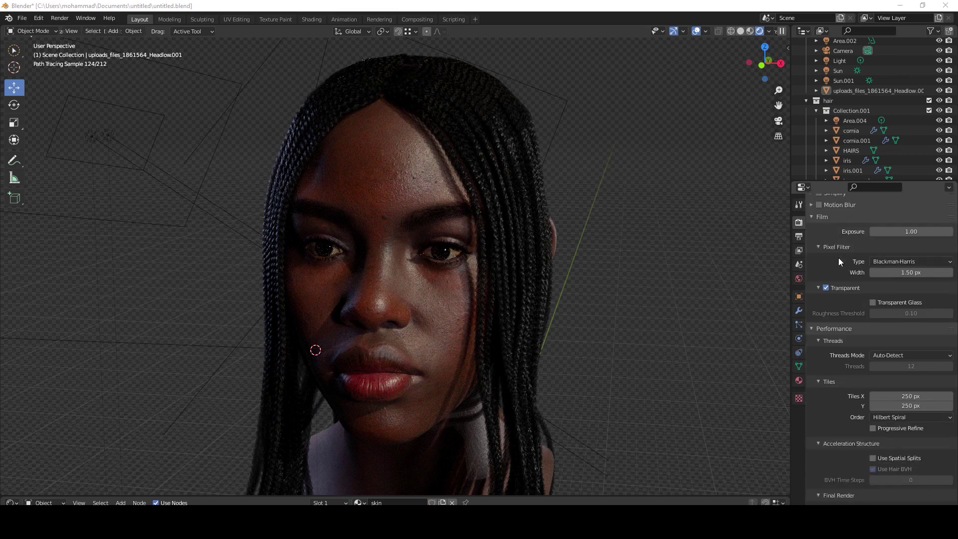
scroll(838, 257, "up", 15)
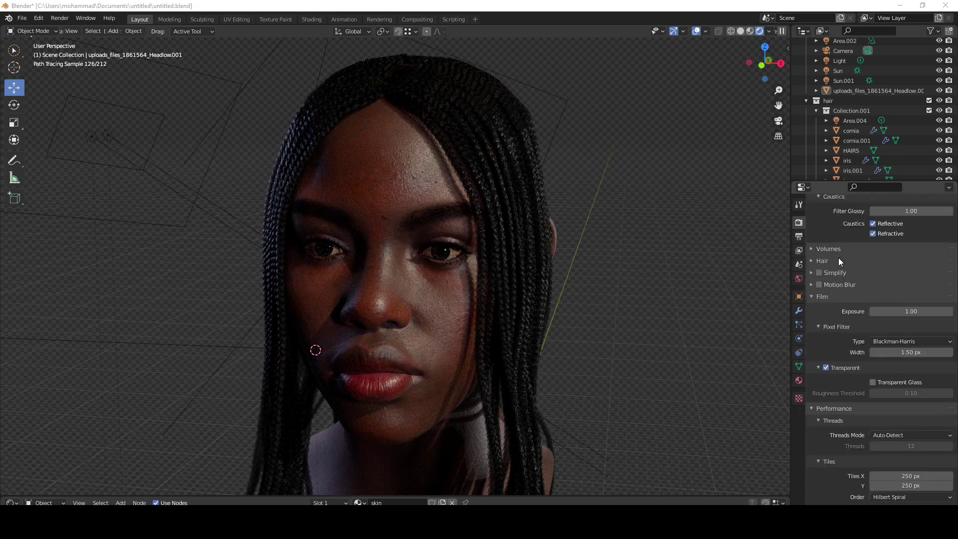
scroll(838, 257, "up", 8)
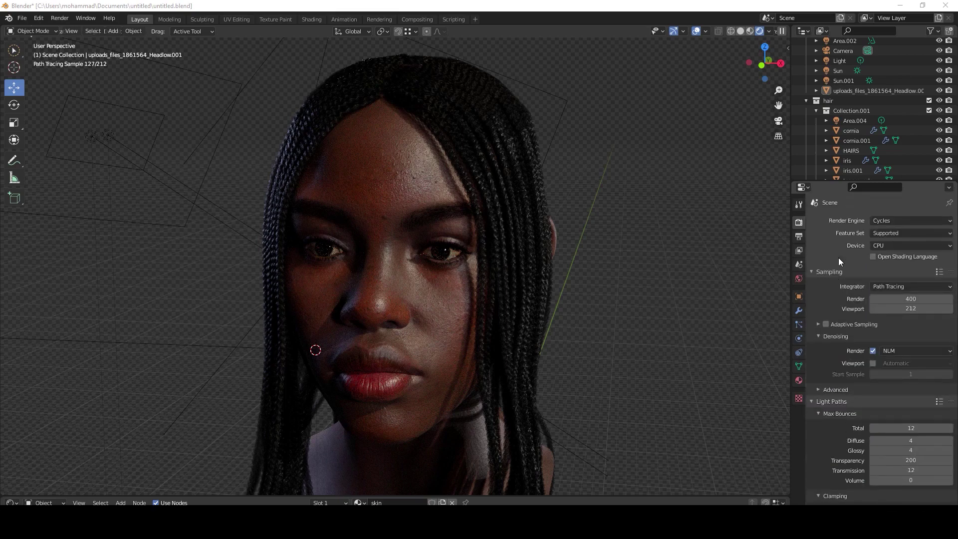